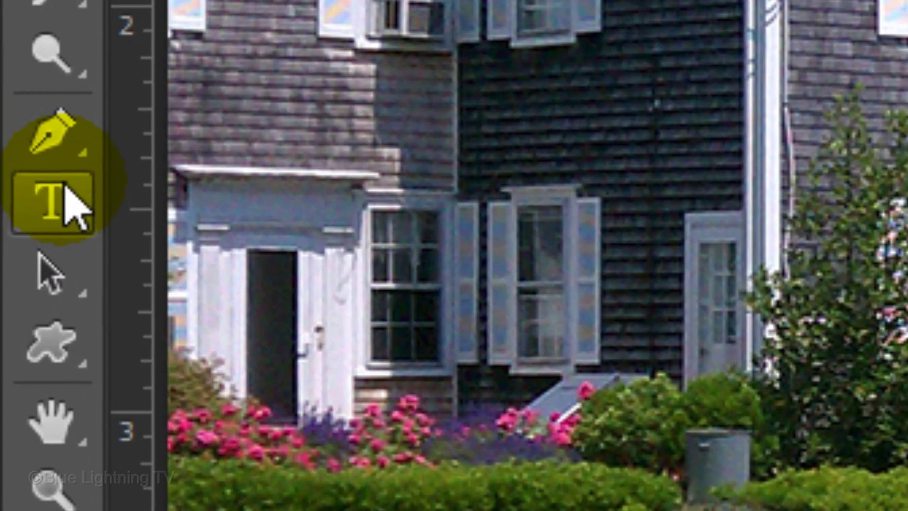
- Select the Horizontal Type Tool and keep the font at Arial 80 pt
{"action": "left_click", "coordinate": [10, 236]}
{"action": "right_click", "coordinate": [75, 208]}
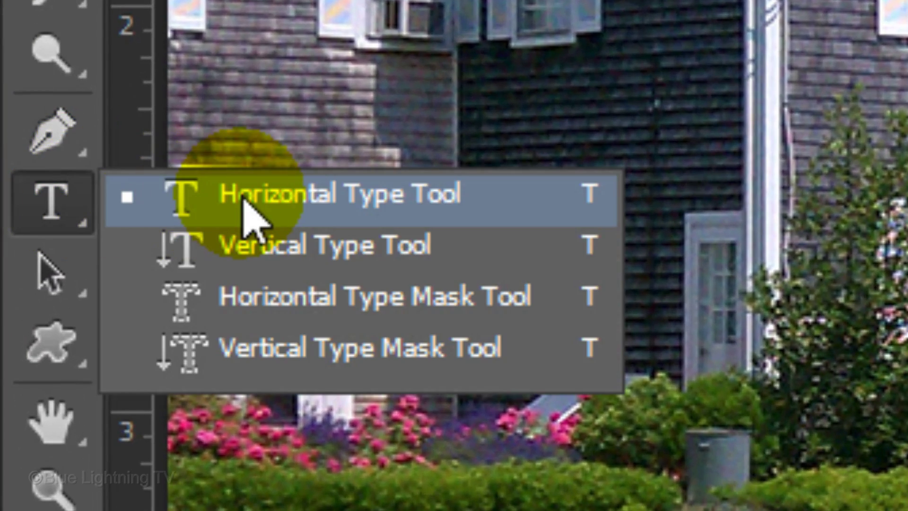
{"action": "left_click", "coordinate": [243, 215]}
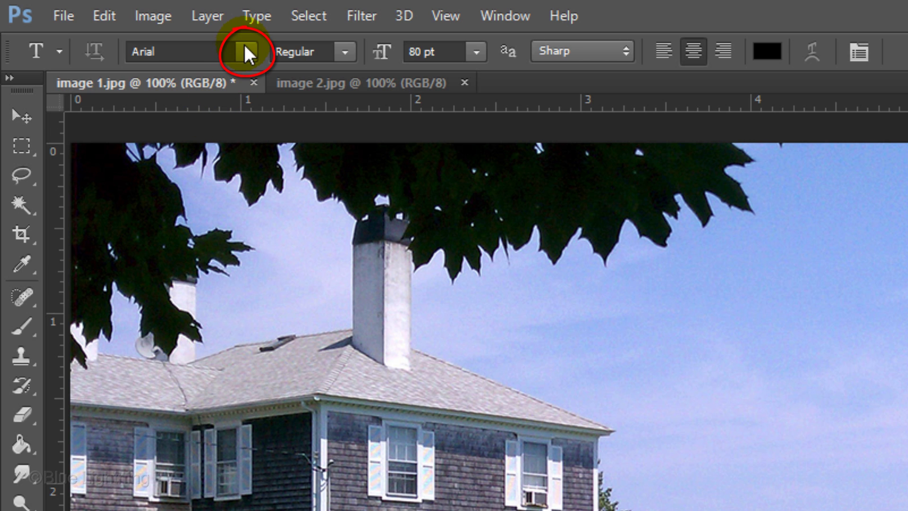
{"action": "left_click", "coordinate": [245, 47]}
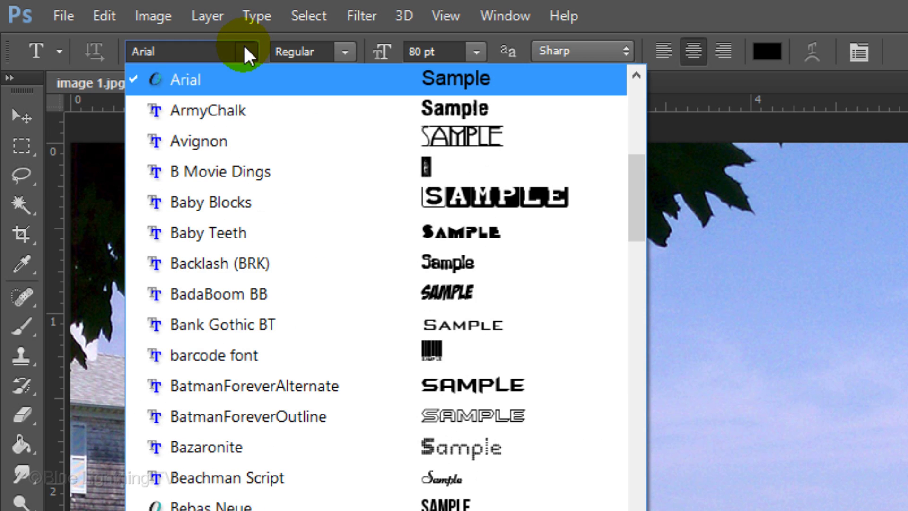
{"action": "left_click", "coordinate": [244, 49]}
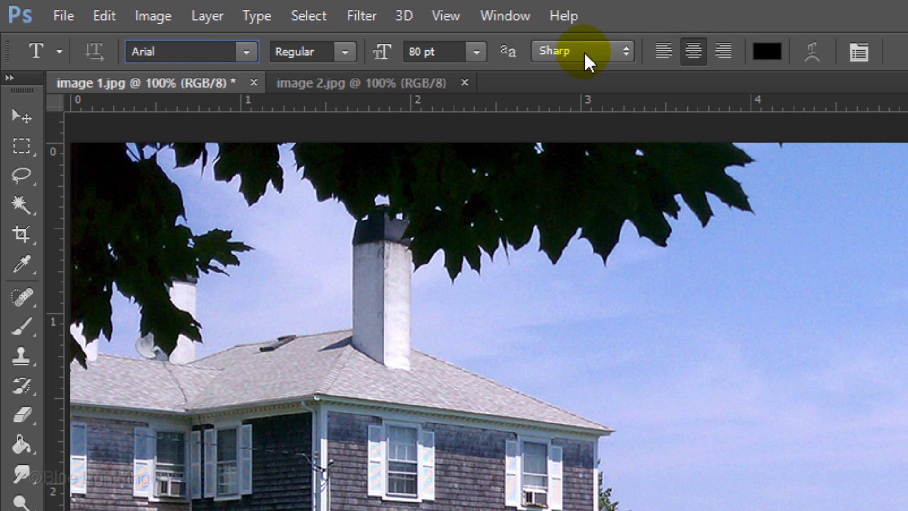
- Set the text colour to 50% brightness mid-gray (#808080)
{"action": "left_click", "coordinate": [772, 56]}
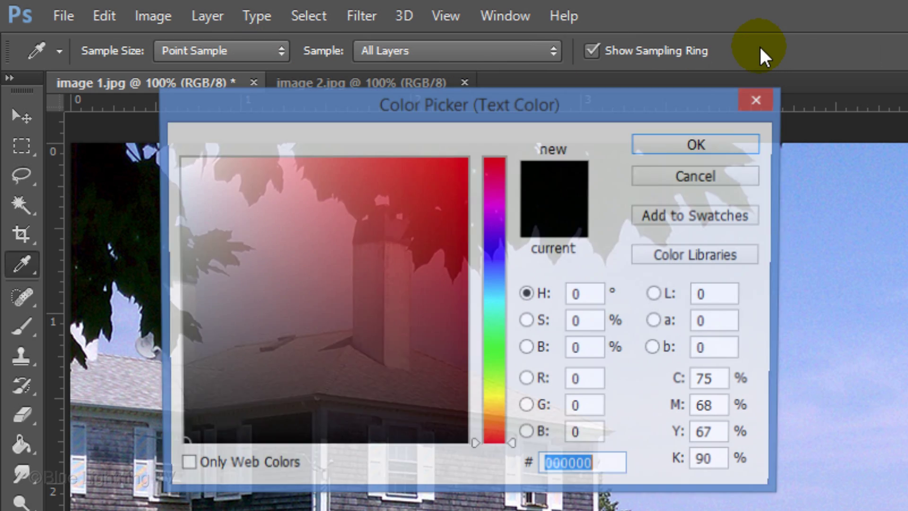
{"action": "double_click", "coordinate": [606, 350]}
{"action": "type", "text": "50"}
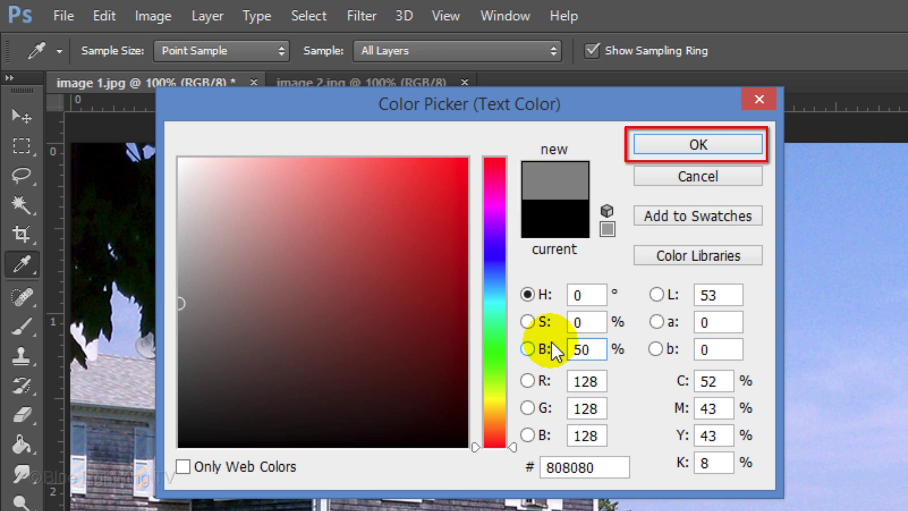
{"action": "key", "text": "Return"}
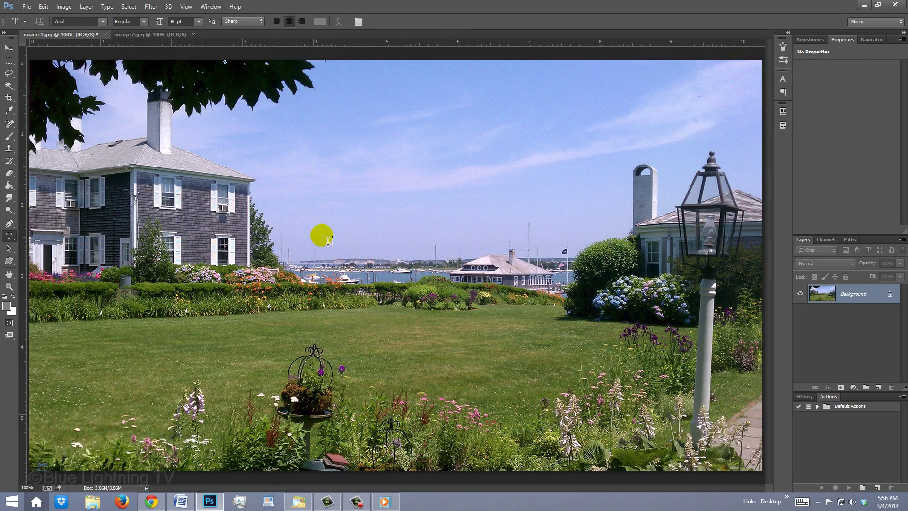
- Type 'Blue Lightning TV' near the photo centre and shift it slightly right and down
{"action": "left_click", "coordinate": [374, 249]}
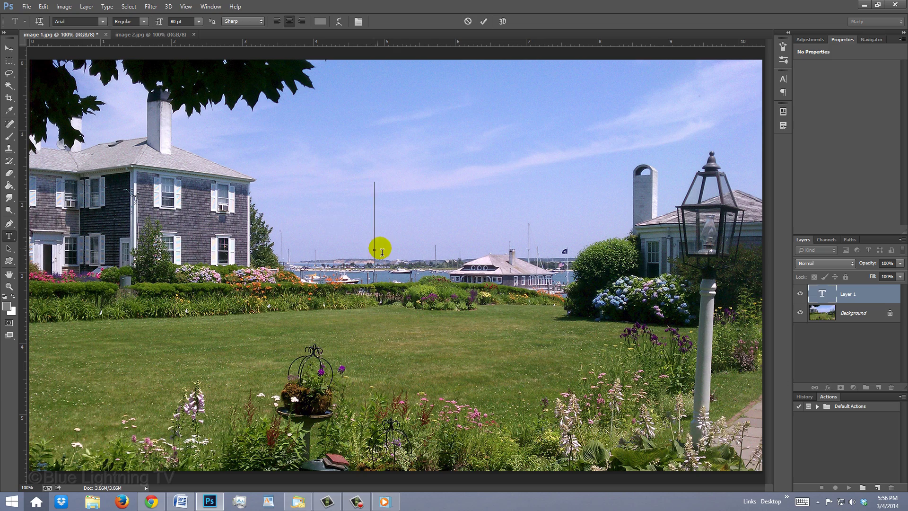
{"action": "type", "text": "Blue Lightning TV"}
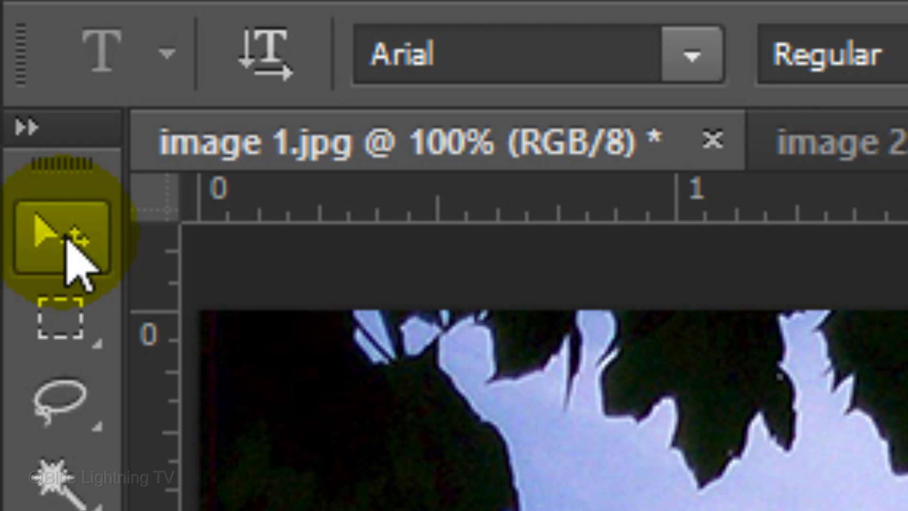
{"action": "left_click", "coordinate": [10, 49]}
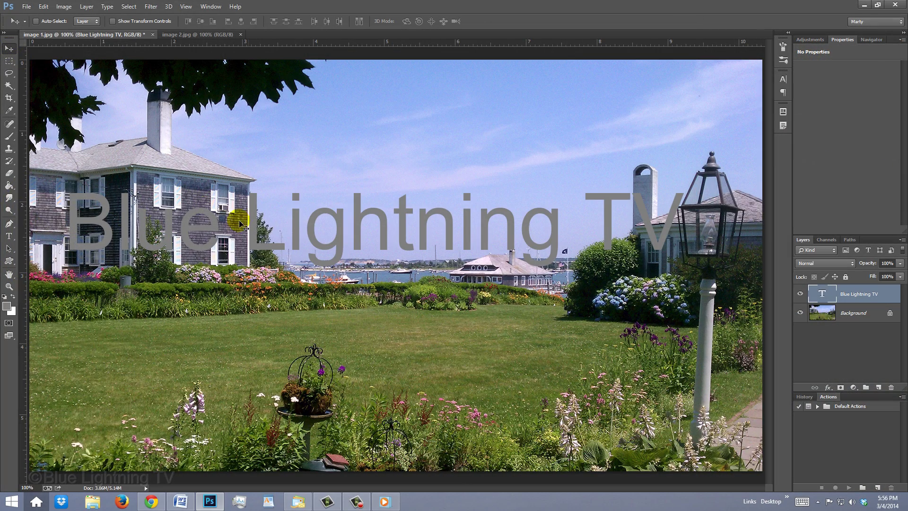
{"action": "left_click_drag", "start_coordinate": [274, 232], "coordinate": [315, 249]}
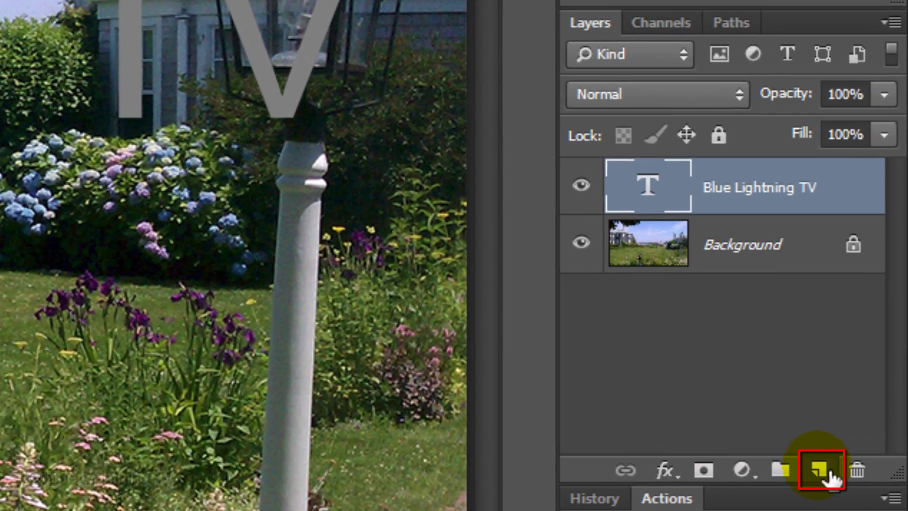
- Add a new empty layer and choose the Custom Shape Tool in Pixels mode
{"action": "left_click", "coordinate": [829, 472]}
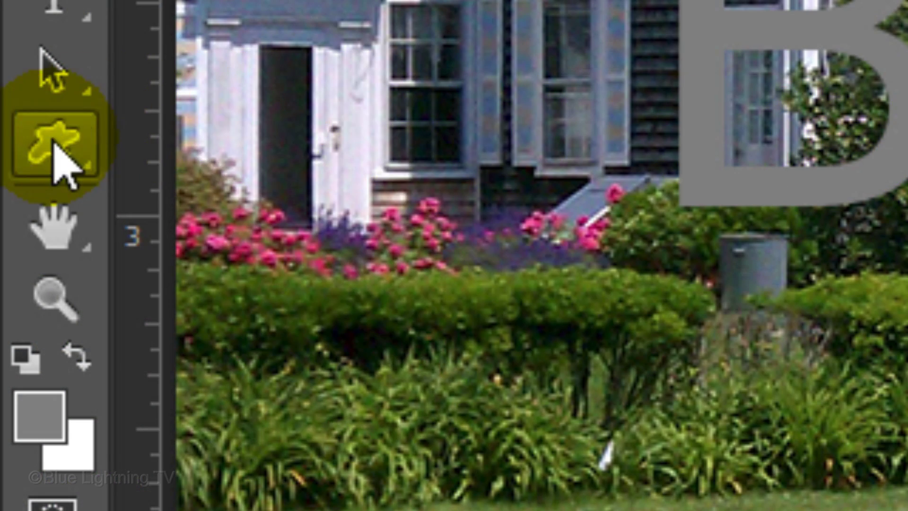
{"action": "left_click", "coordinate": [53, 144]}
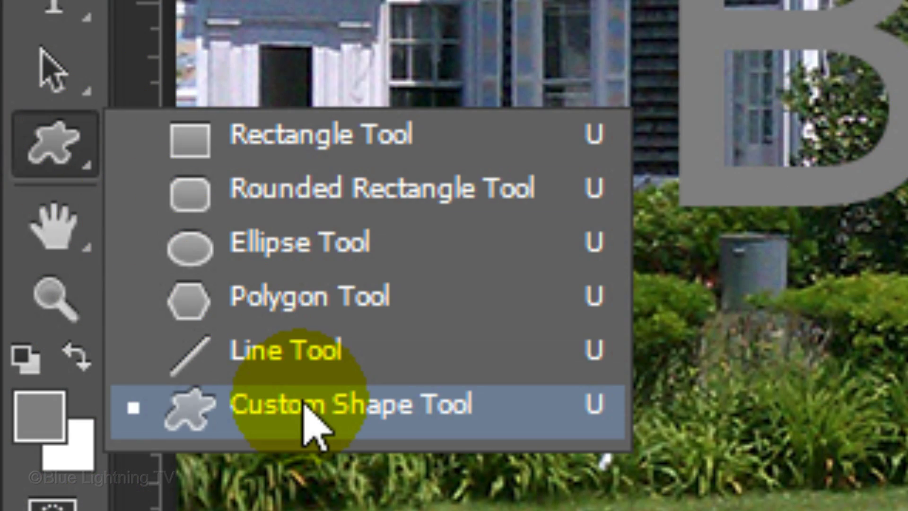
{"action": "left_click", "coordinate": [308, 416]}
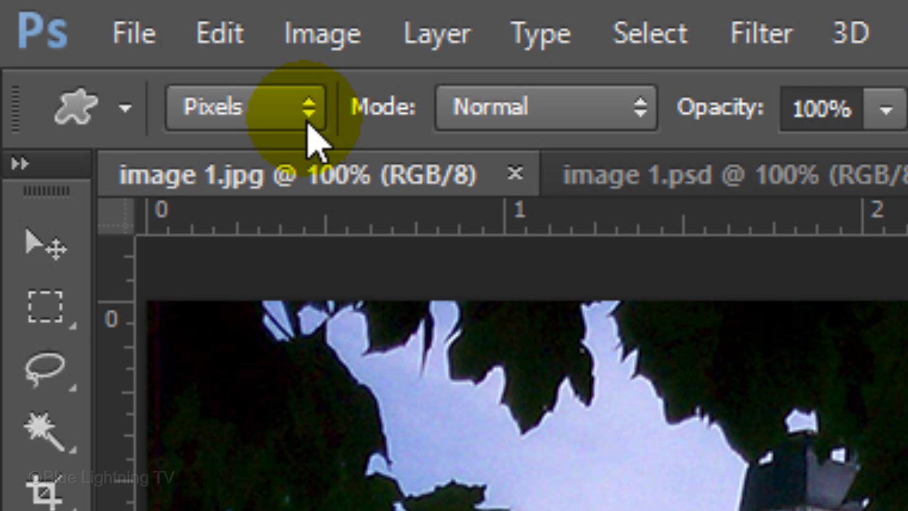
{"action": "left_click", "coordinate": [304, 108]}
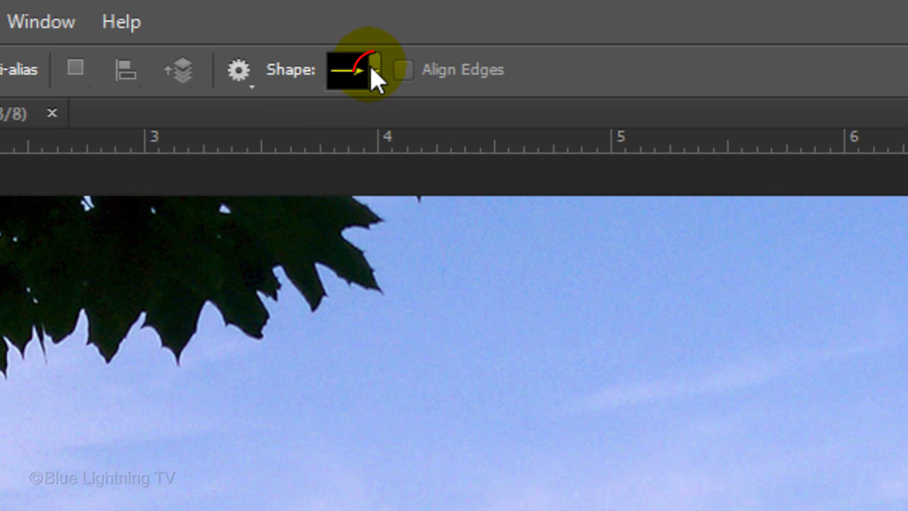
- Reset the custom shapes to the default set and pick the © copyright shape
{"action": "left_click", "coordinate": [374, 70]}
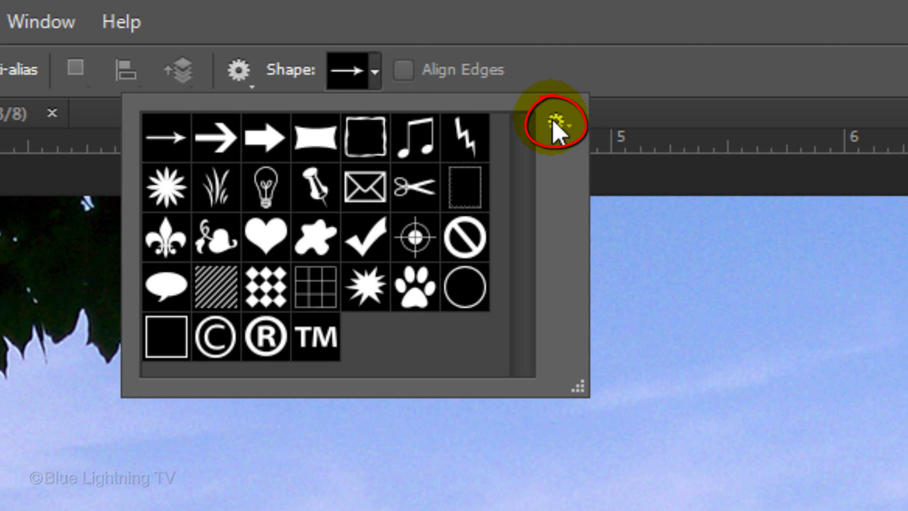
{"action": "left_click", "coordinate": [554, 124]}
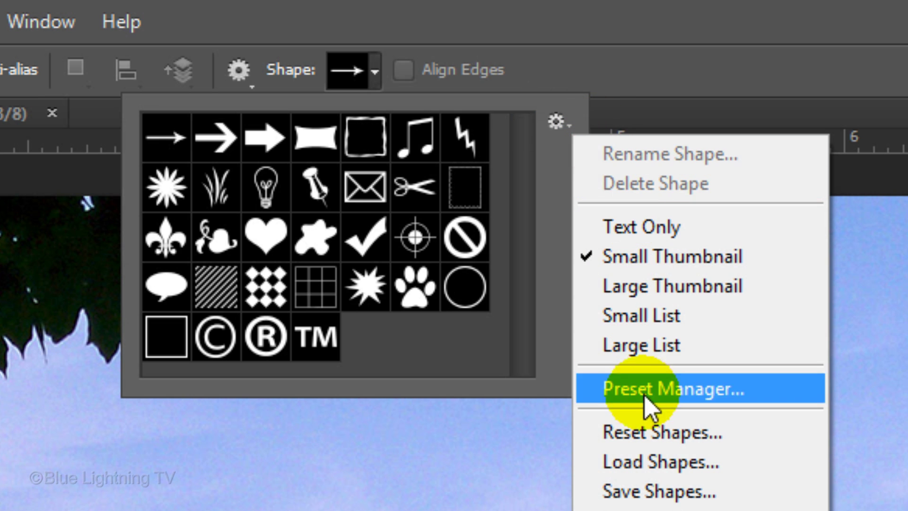
{"action": "left_click", "coordinate": [644, 428]}
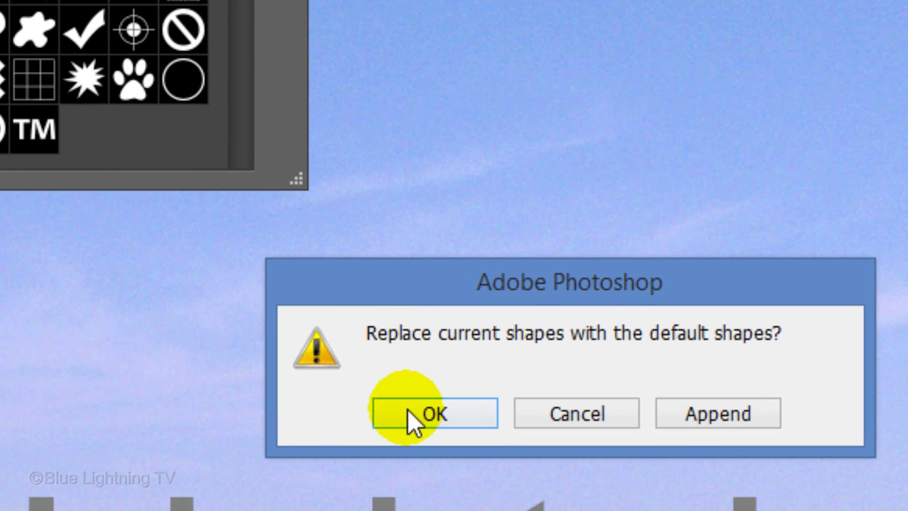
{"action": "left_click", "coordinate": [408, 415]}
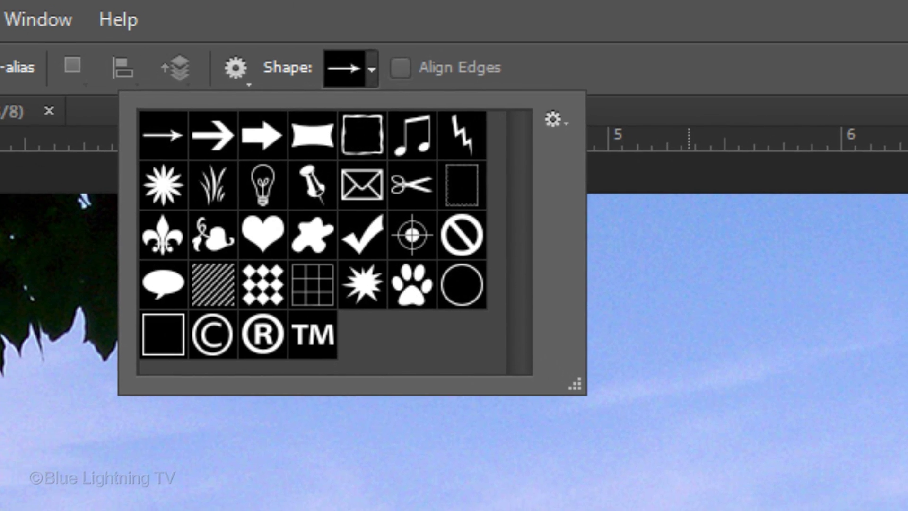
{"action": "left_click", "coordinate": [217, 341]}
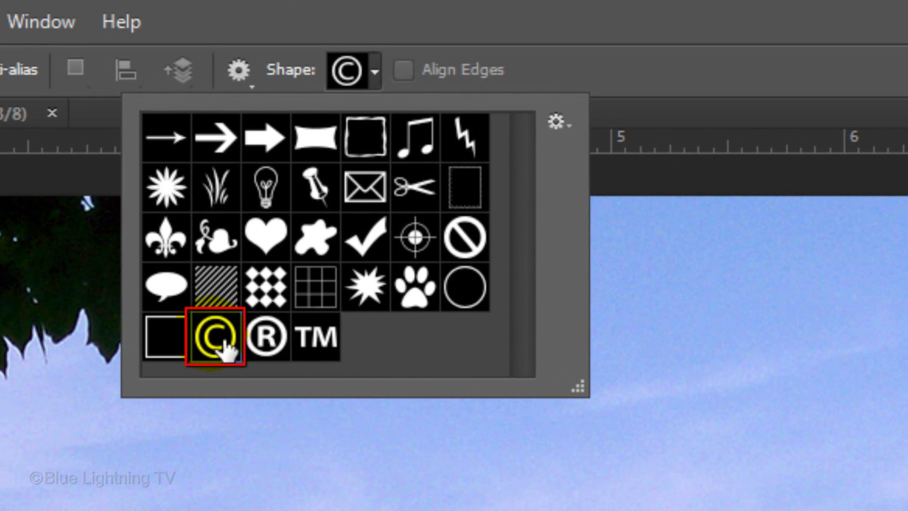
- Draw the © symbol, then merge Layer 1 with the Blue Lightning TV text layer
{"action": "left_click", "coordinate": [237, 76]}
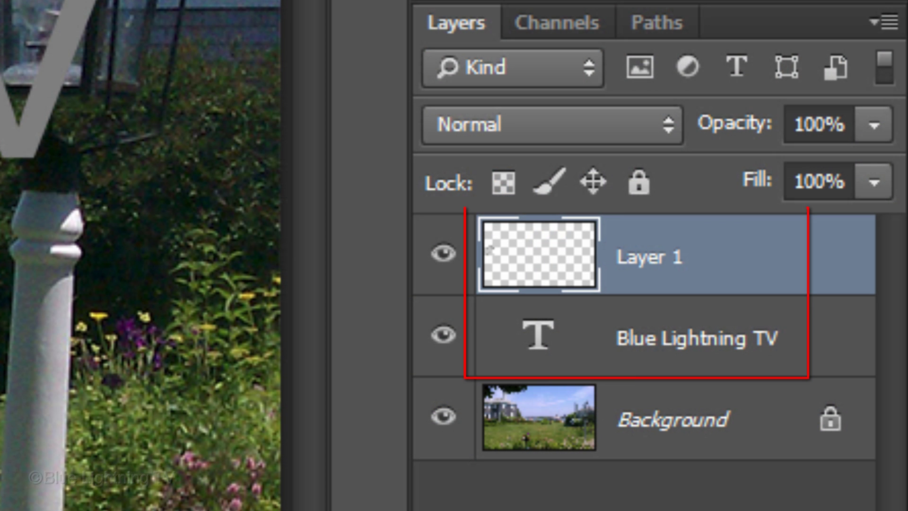
{"action": "left_click", "coordinate": [537, 335], "text": "shift"}
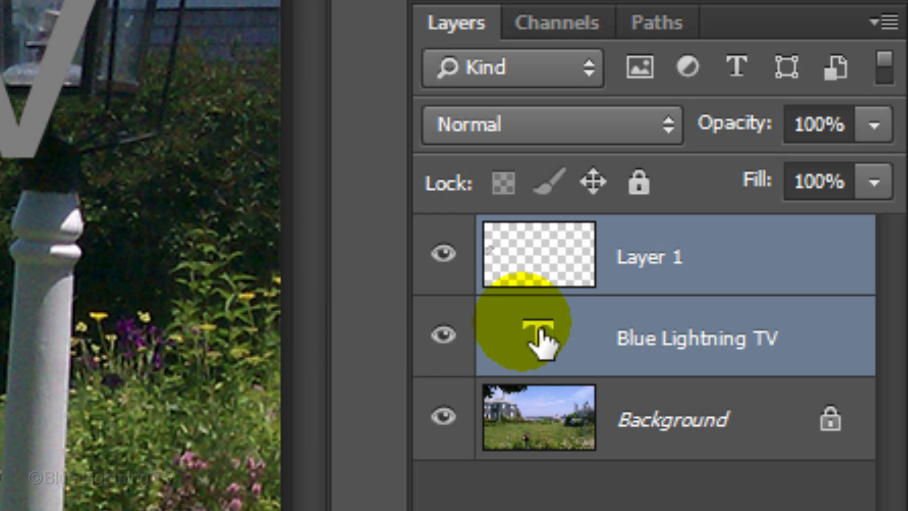
{"action": "key", "text": "ctrl+e"}
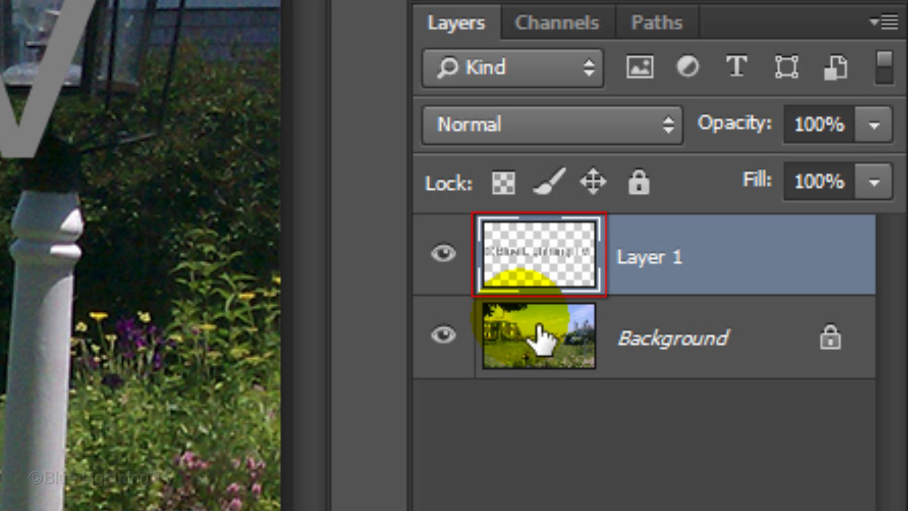
- Add a Bevel & Emboss to Layer 1: Outer Bevel, Chisel Hard, depth 50
{"action": "double_click", "coordinate": [547, 264]}
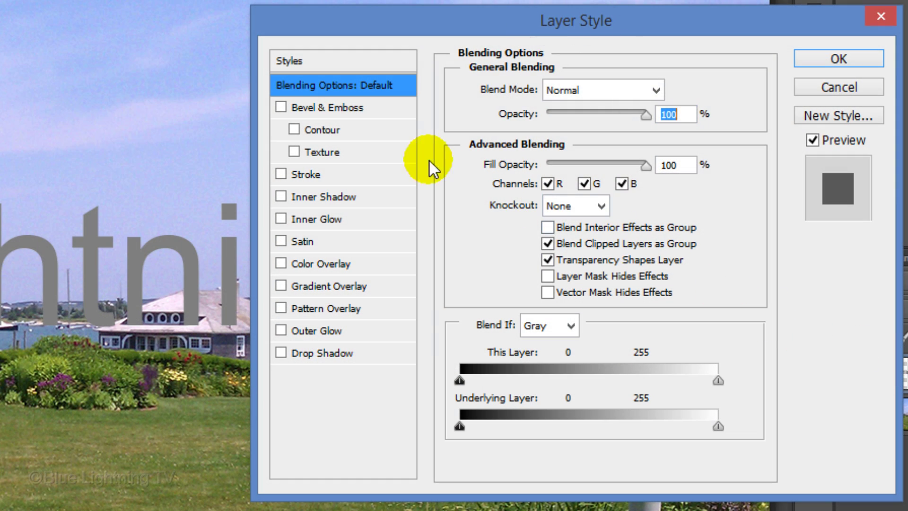
{"action": "left_click", "coordinate": [341, 108]}
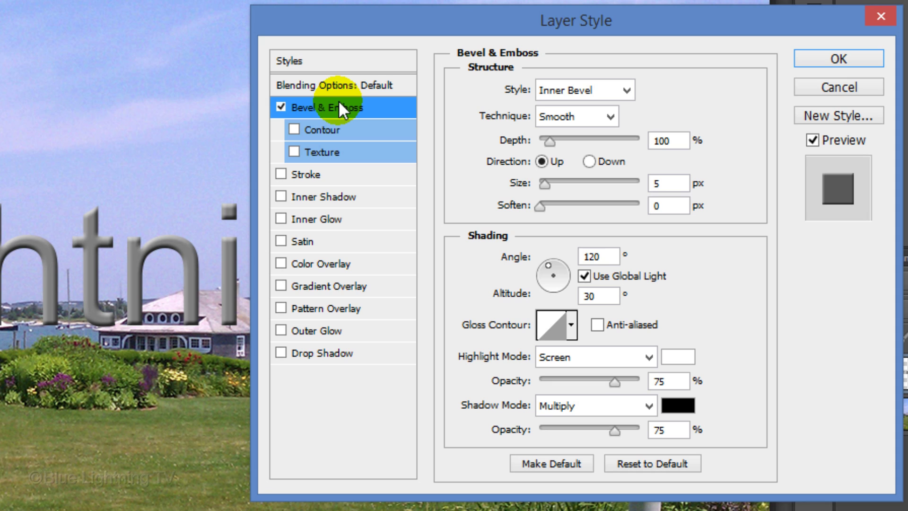
{"action": "left_click", "coordinate": [587, 92]}
{"action": "left_click", "coordinate": [586, 113]}
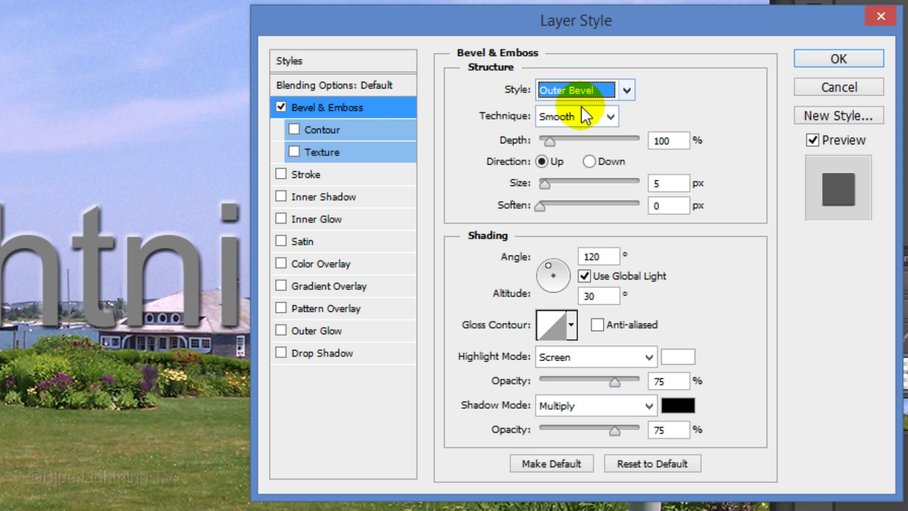
{"action": "left_click", "coordinate": [585, 118]}
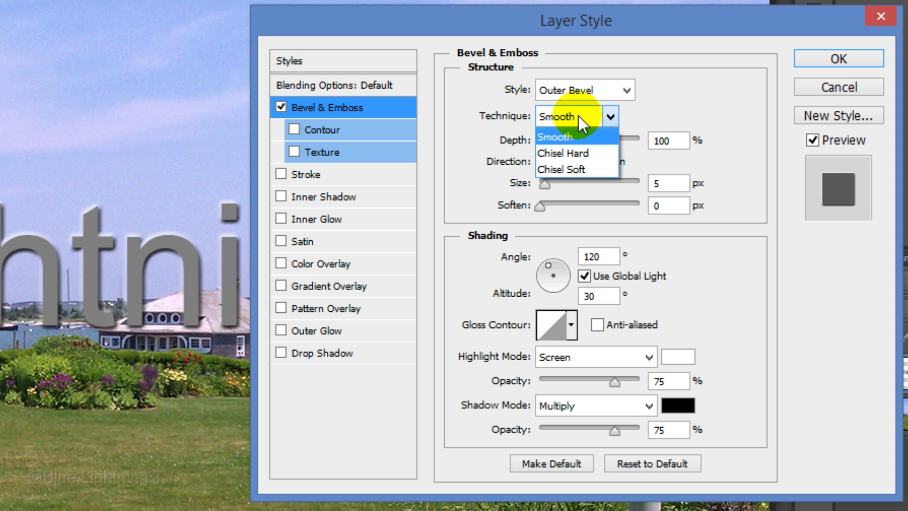
{"action": "left_click", "coordinate": [572, 150]}
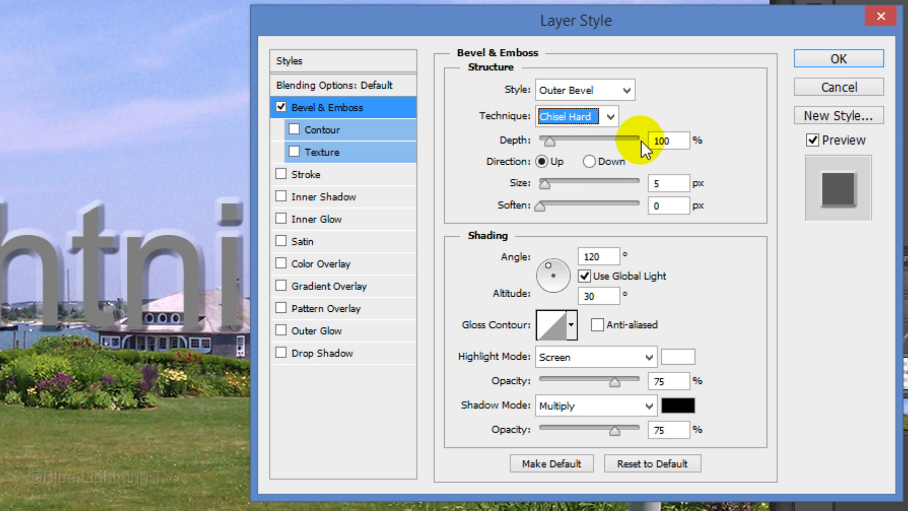
{"action": "double_click", "coordinate": [679, 143]}
{"action": "type", "text": "50"}
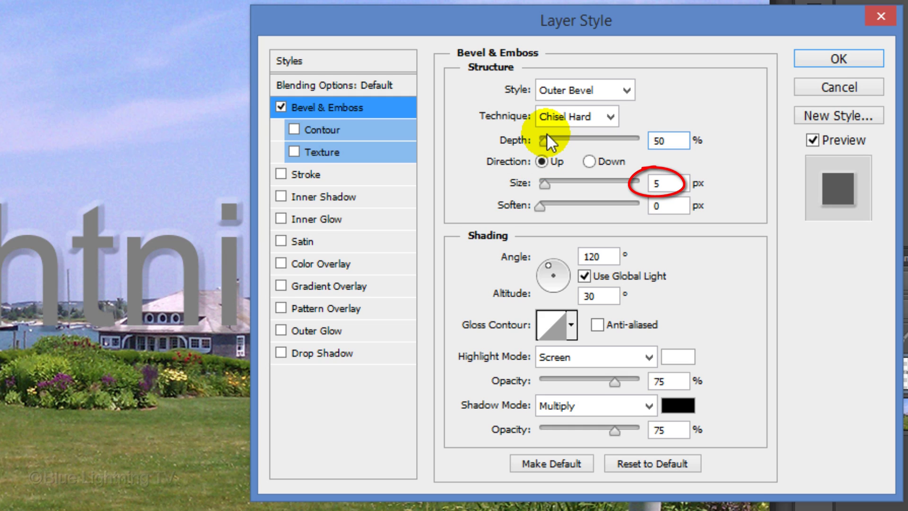
- Turn off global light and set the bevel angle to 145° and altitude to 26°
{"action": "left_click", "coordinate": [584, 275]}
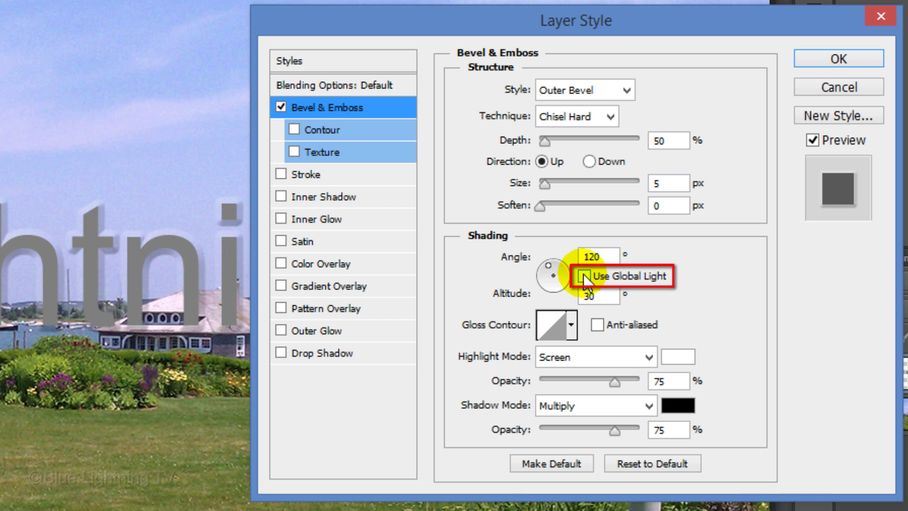
{"action": "double_click", "coordinate": [592, 257]}
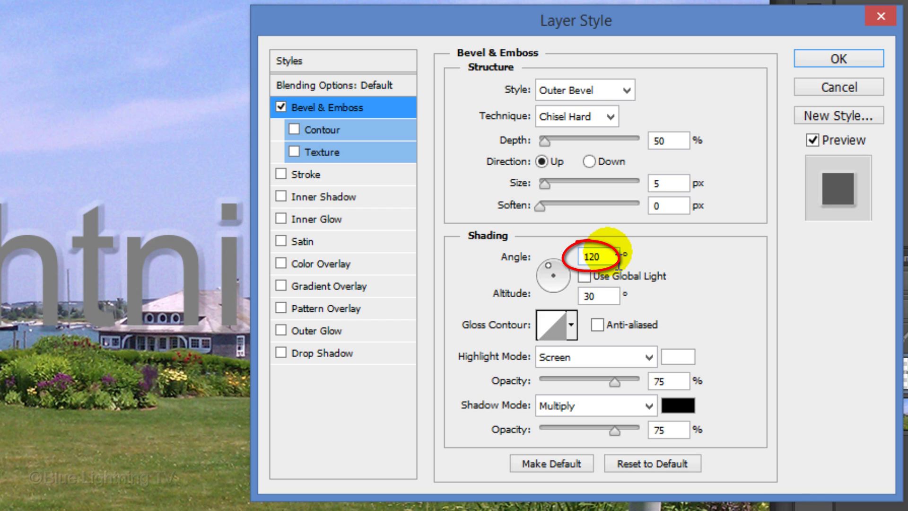
{"action": "type", "text": "145"}
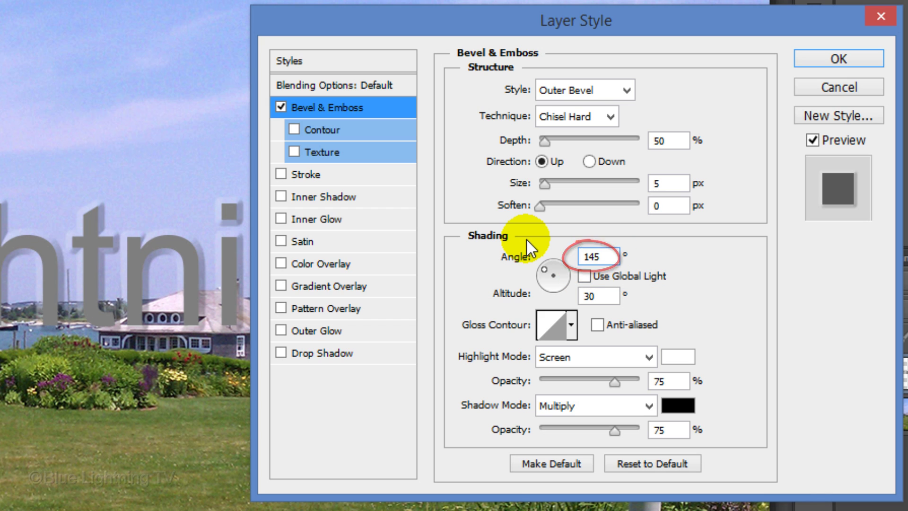
{"action": "left_click", "coordinate": [600, 298]}
{"action": "key", "text": "BackSpace"}
{"action": "key", "text": "BackSpace"}
{"action": "type", "text": "26"}
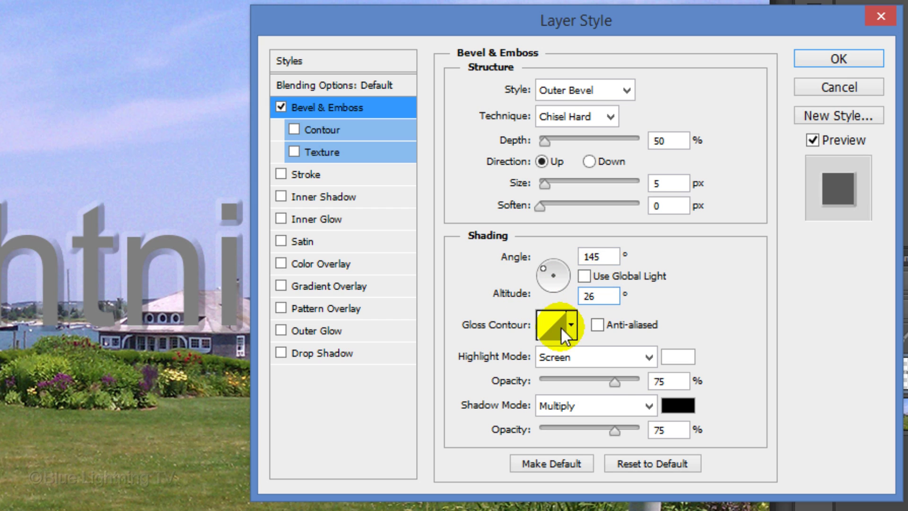
- Set highlight and shadow to 100% opacity in Normal mode, and enable Contour
{"action": "left_click", "coordinate": [613, 383]}
{"action": "left_click_drag", "start_coordinate": [632, 384], "coordinate": [651, 386]}
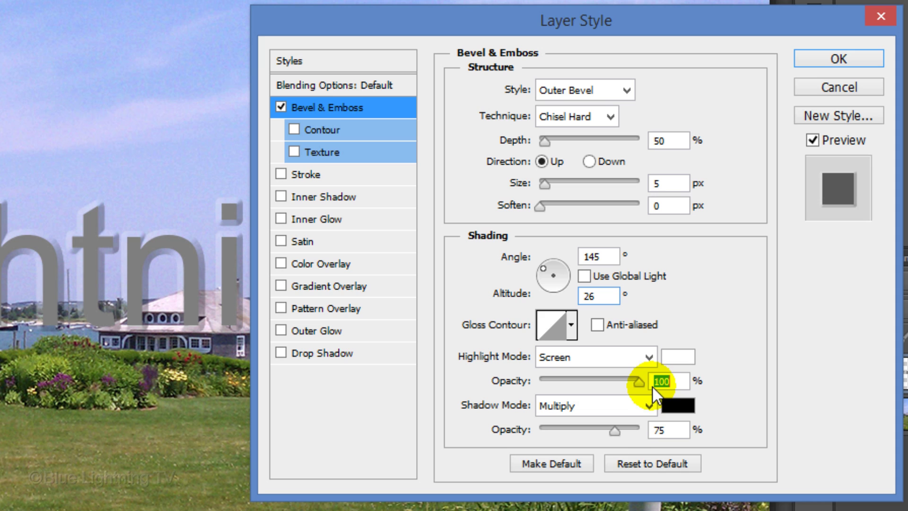
{"action": "left_click", "coordinate": [616, 432]}
{"action": "left_click_drag", "start_coordinate": [618, 432], "coordinate": [665, 441]}
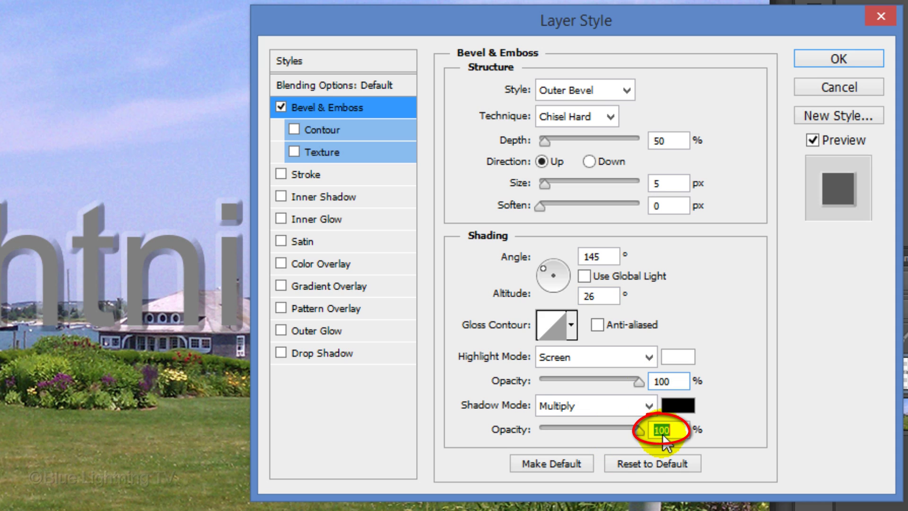
{"action": "left_click", "coordinate": [648, 358]}
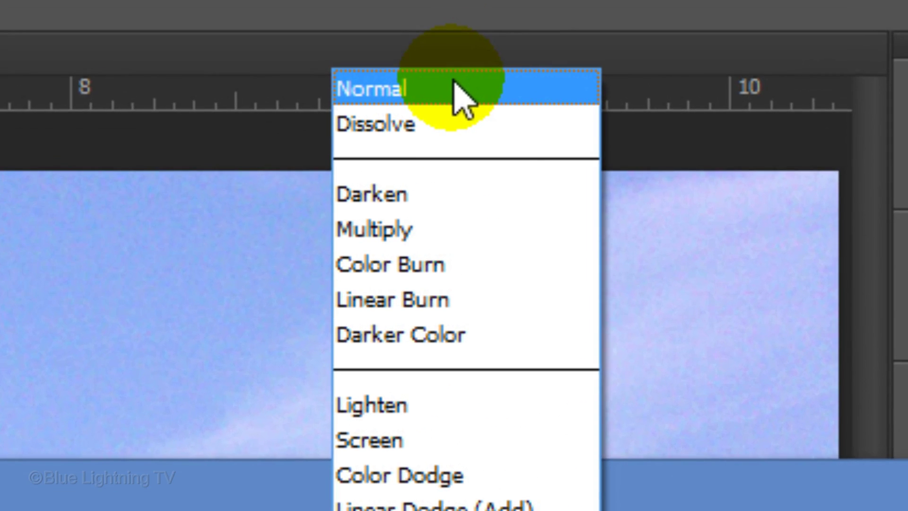
{"action": "left_click", "coordinate": [455, 86]}
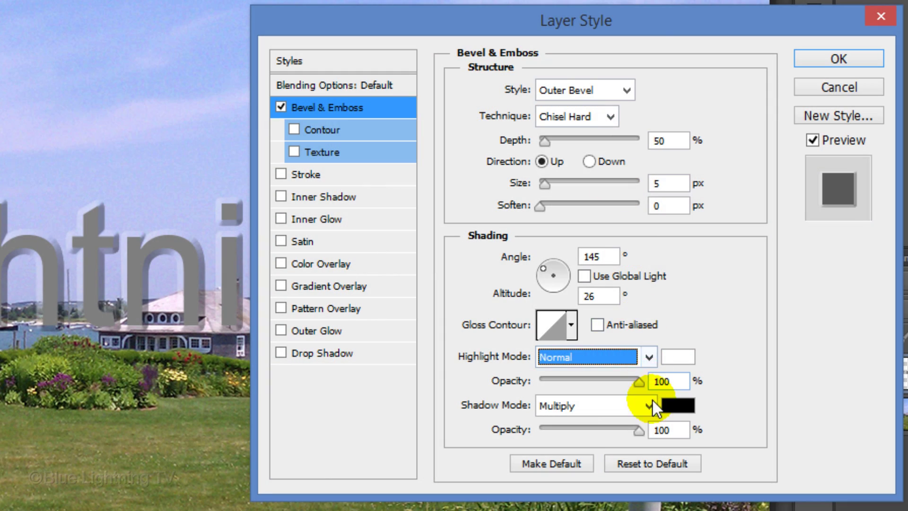
{"action": "left_click", "coordinate": [652, 400]}
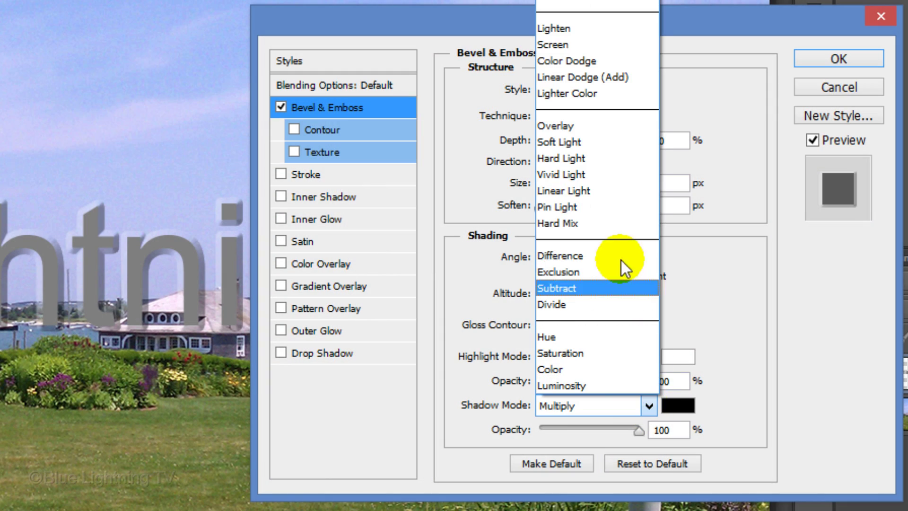
{"action": "left_click", "coordinate": [591, 11]}
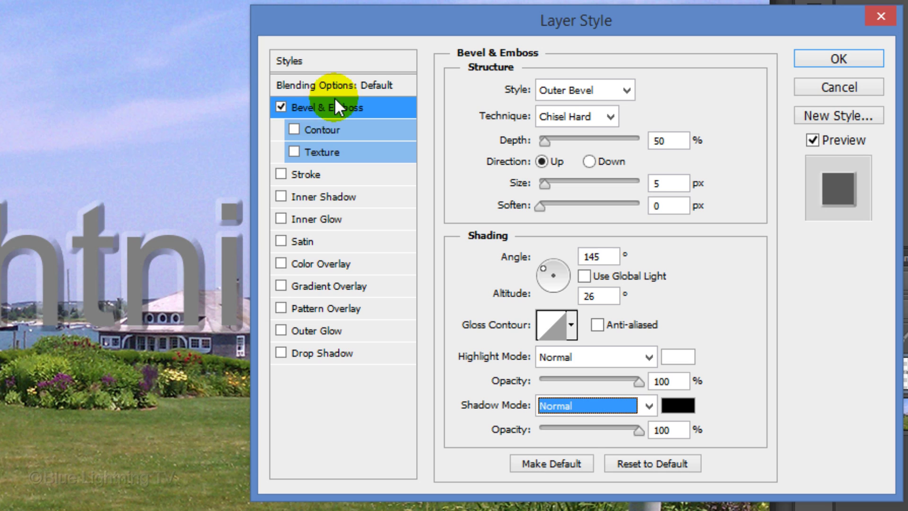
{"action": "left_click", "coordinate": [294, 130]}
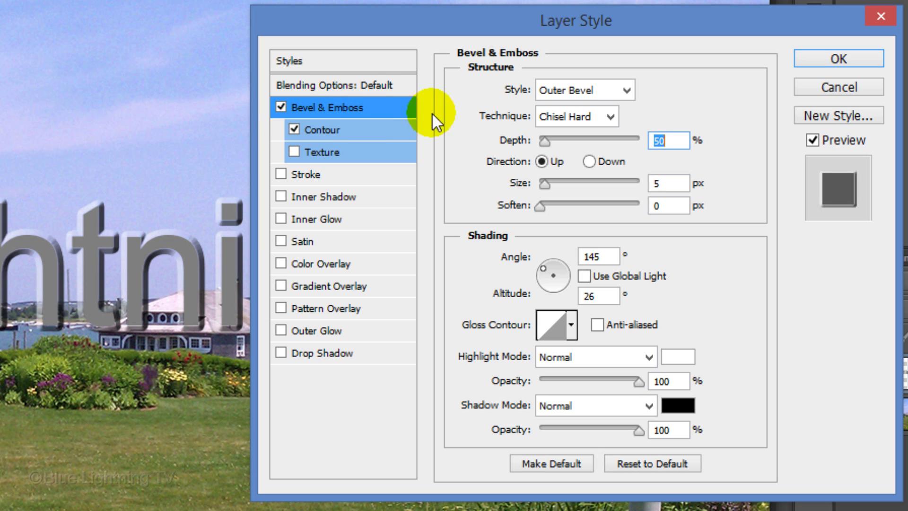
- Apply the bevel style and convert Layer 1 into a Smart Object
{"action": "left_click", "coordinate": [833, 64]}
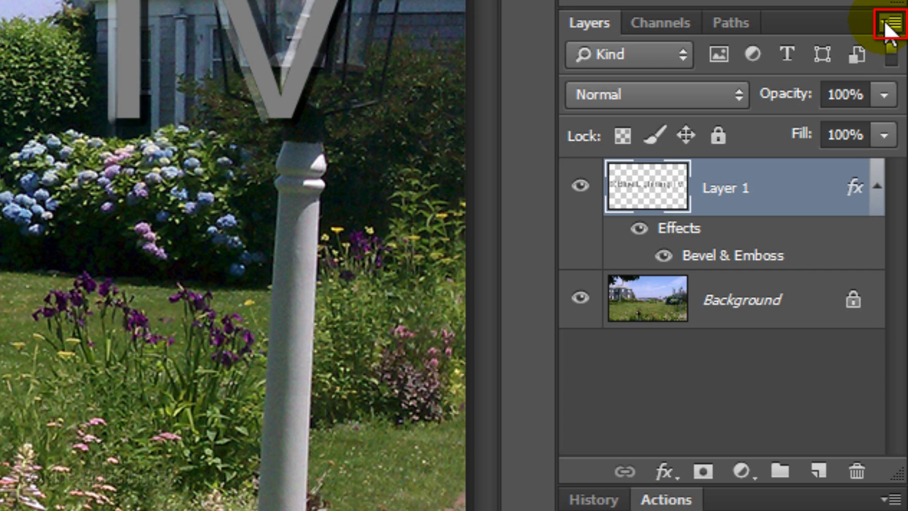
{"action": "left_click", "coordinate": [891, 22]}
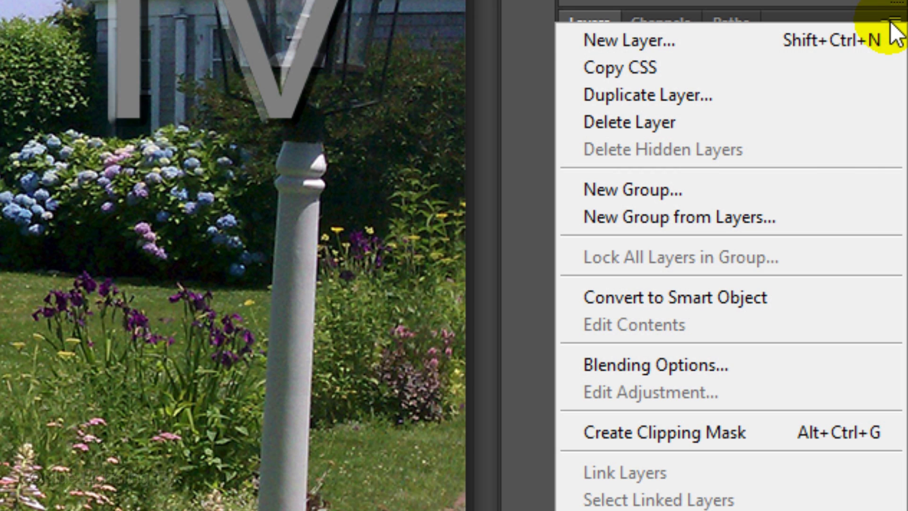
{"action": "left_click", "coordinate": [815, 295]}
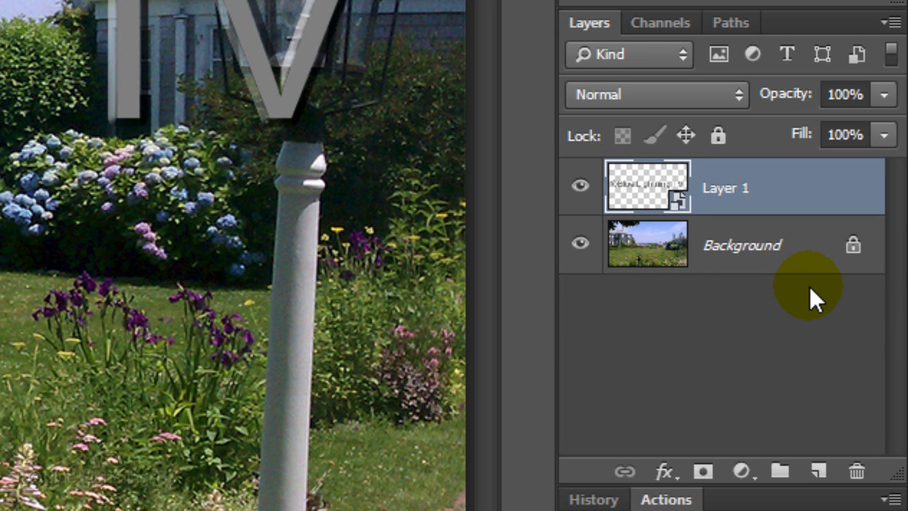
- Set the text Fill to 50% inside Layer 11.psb, then close and save it
{"action": "double_click", "coordinate": [676, 187]}
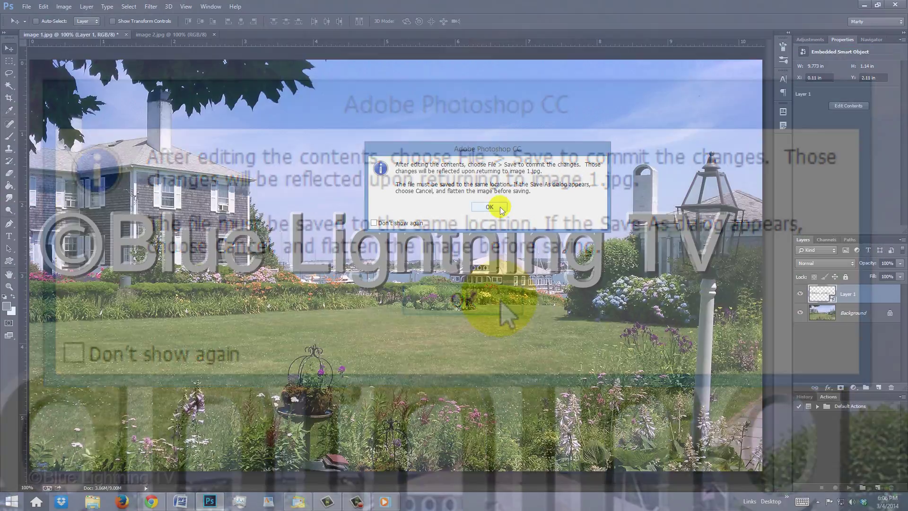
{"action": "left_click", "coordinate": [503, 305]}
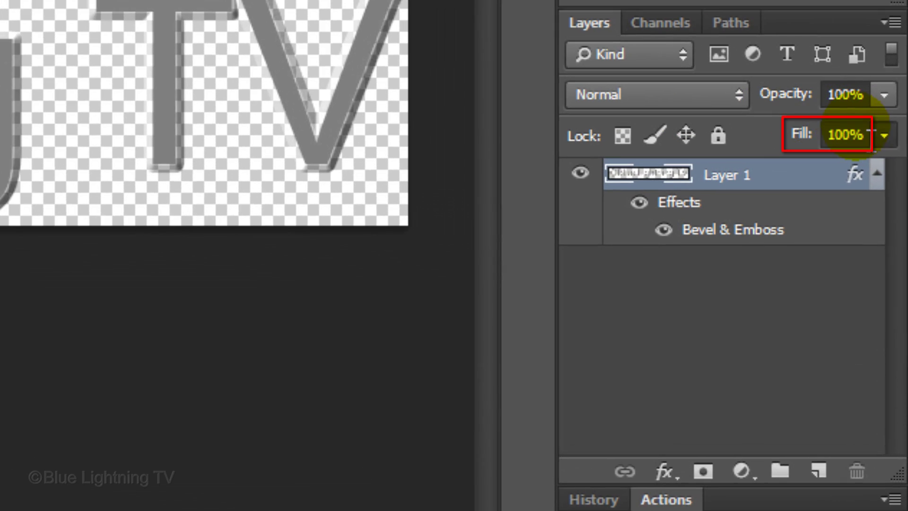
{"action": "left_click", "coordinate": [887, 276]}
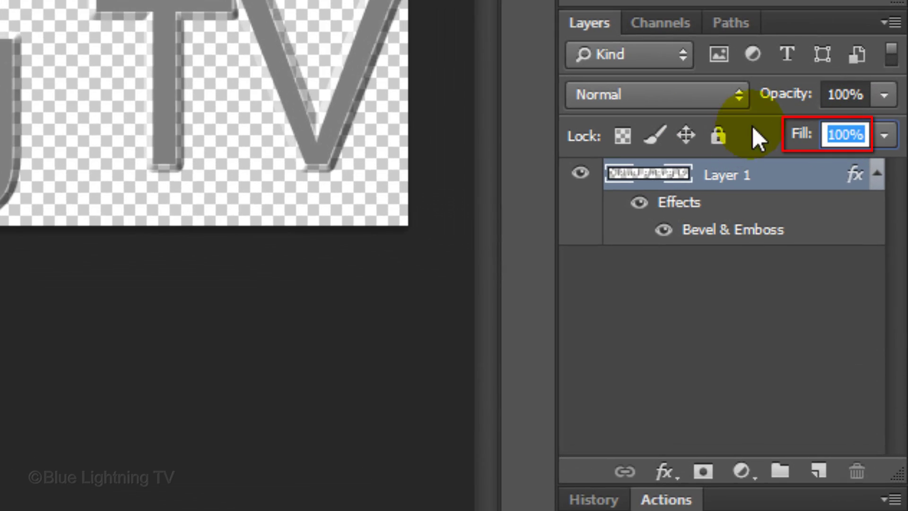
{"action": "type", "text": "50"}
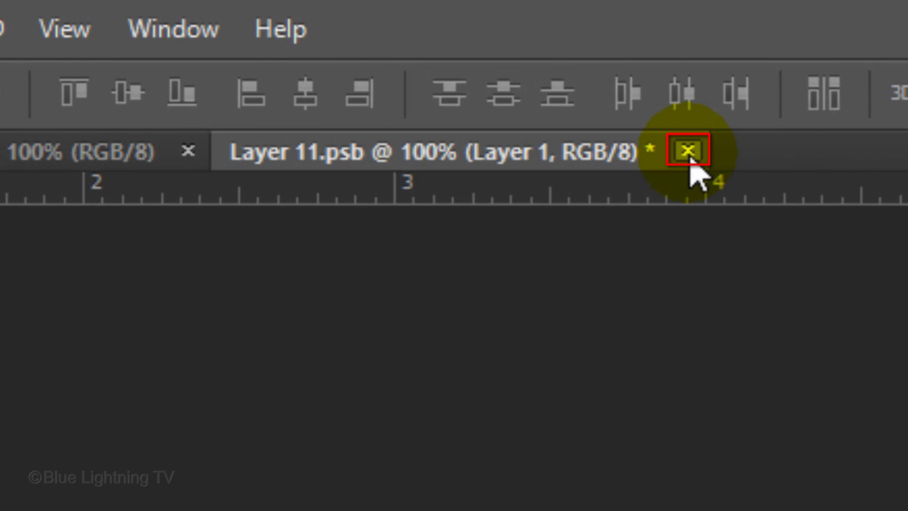
{"action": "left_click", "coordinate": [690, 160]}
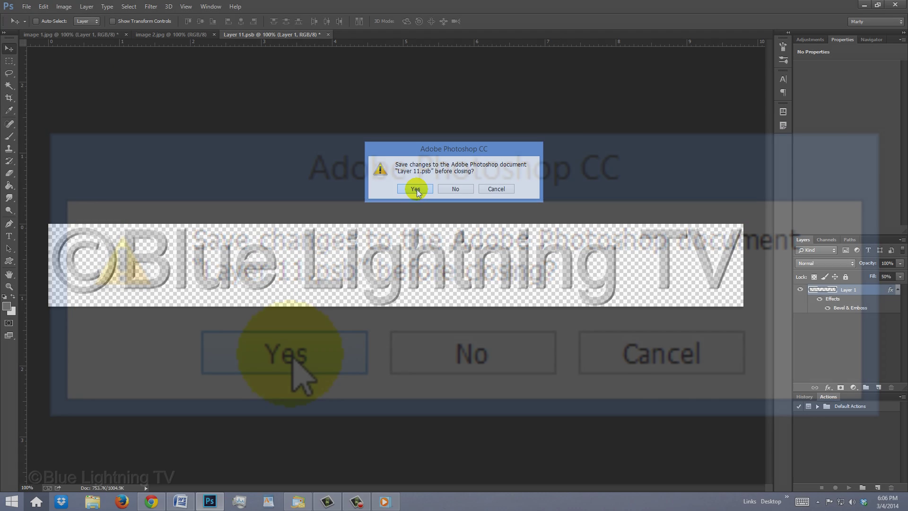
{"action": "left_click", "coordinate": [292, 359]}
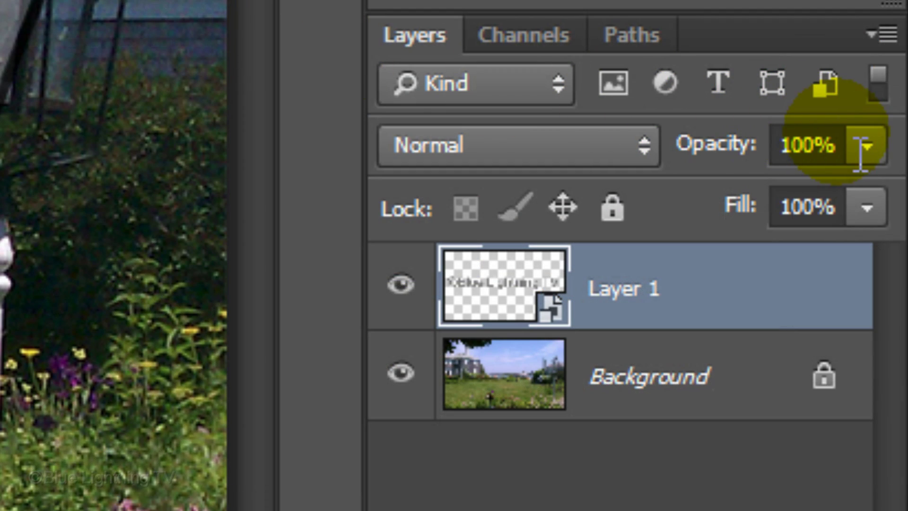
- Set Layer 1's opacity to 75%
{"action": "left_click", "coordinate": [811, 145]}
{"action": "type", "text": "75"}
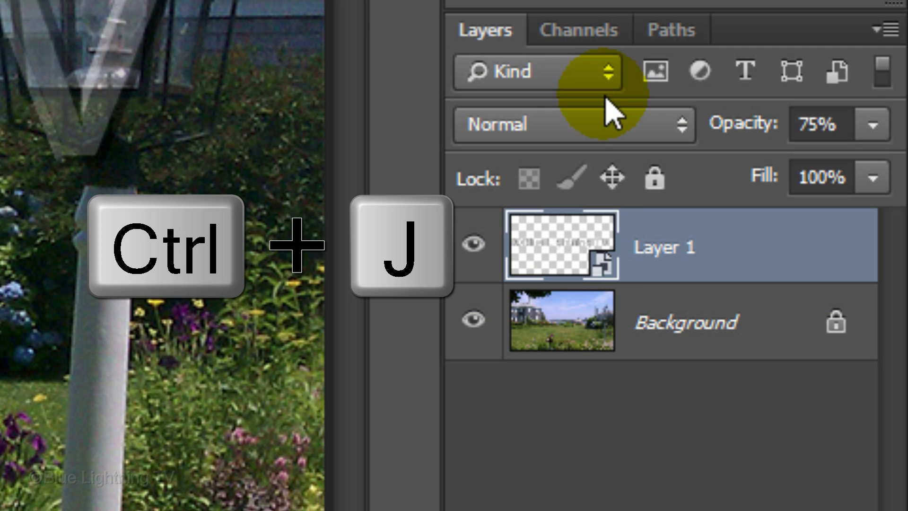
- Duplicate the watermark smart object with Ctrl+J to make Layer 1 copy
{"action": "key", "text": "ctrl+j"}
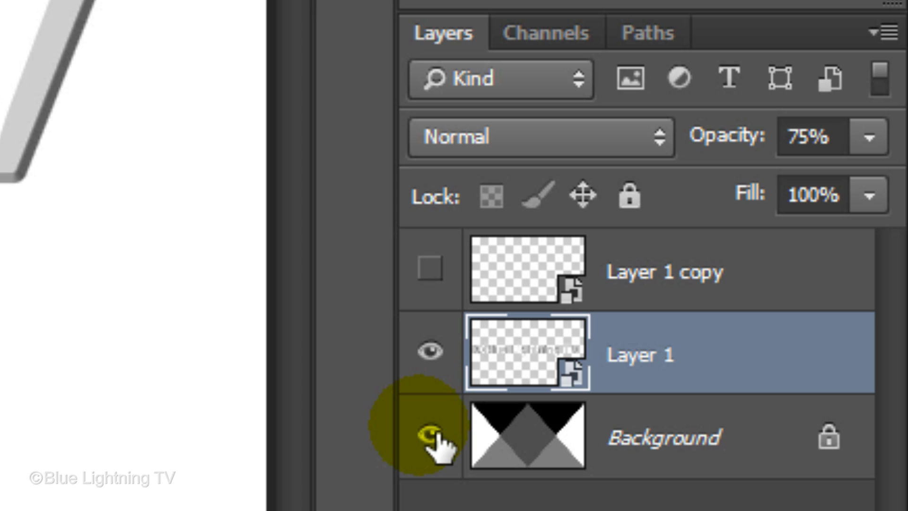
- Hide the Background layer and trim the canvas by Top Left Pixel Color on all sides
{"action": "left_click", "coordinate": [430, 434]}
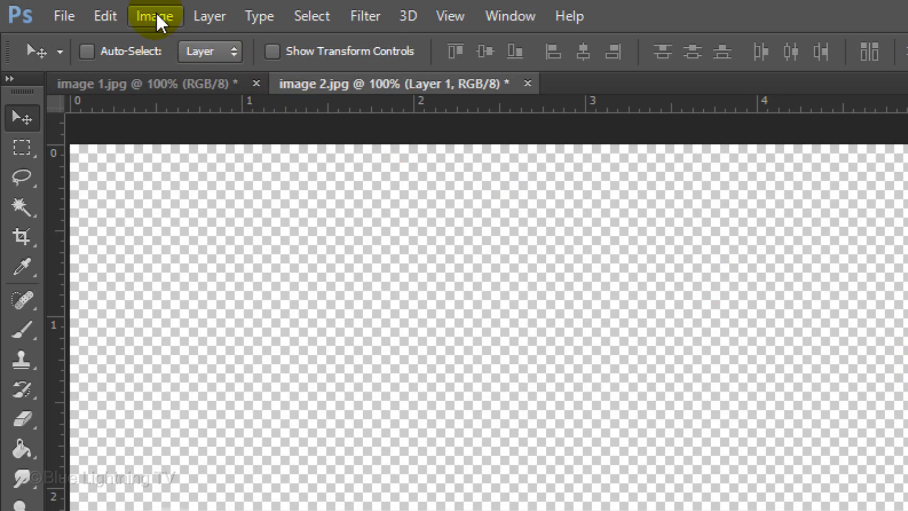
{"action": "left_click", "coordinate": [155, 15]}
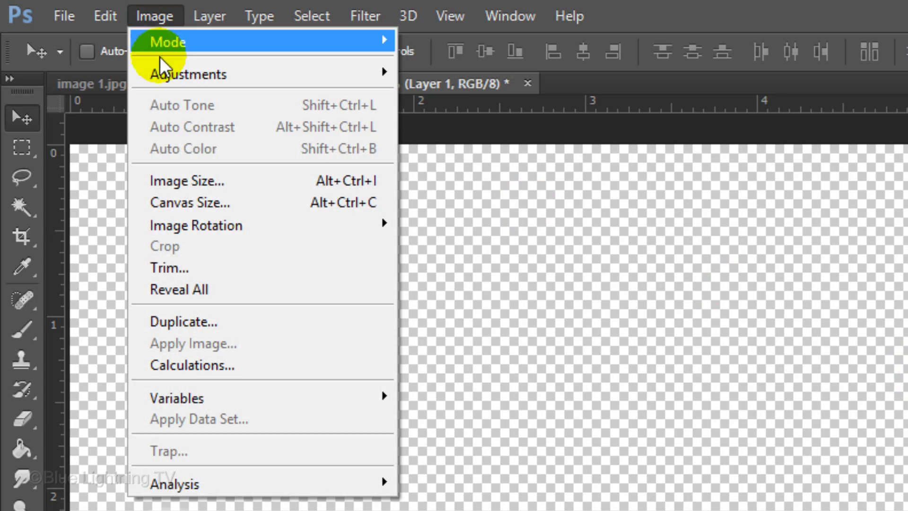
{"action": "left_click", "coordinate": [175, 268]}
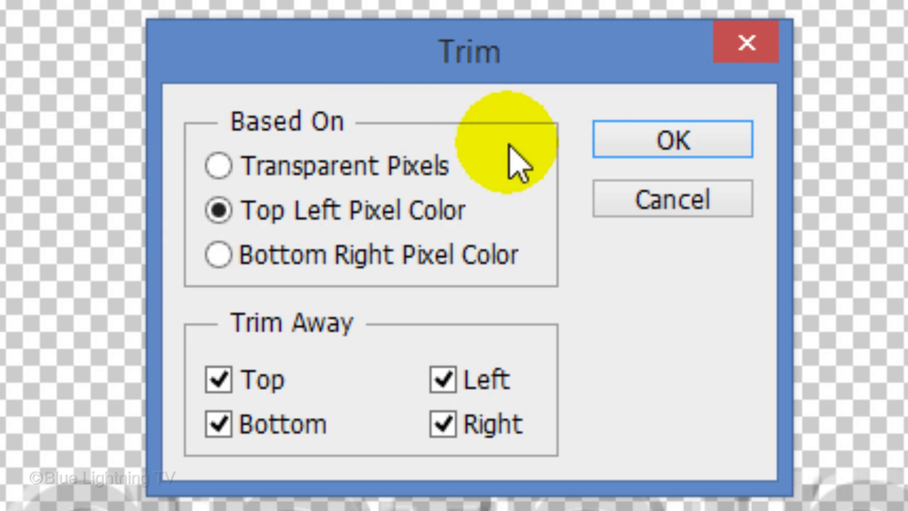
{"action": "left_click", "coordinate": [659, 145]}
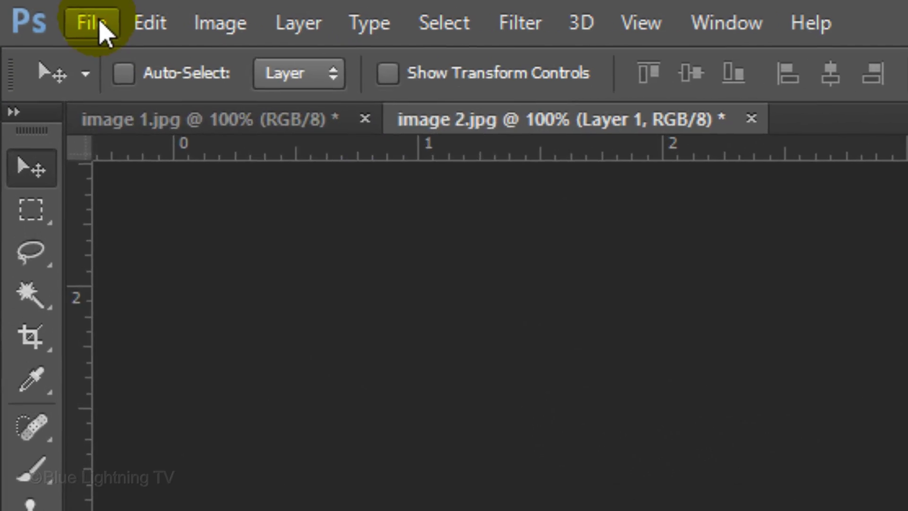
- Use Save As to save the image as 'Copyright' in PNG format on the Desktop
{"action": "left_click", "coordinate": [100, 23]}
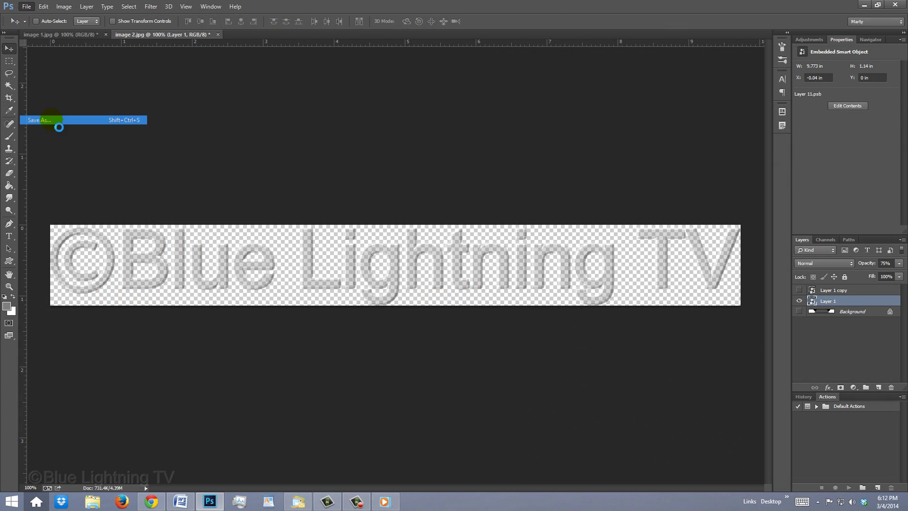
{"action": "left_click", "coordinate": [179, 414]}
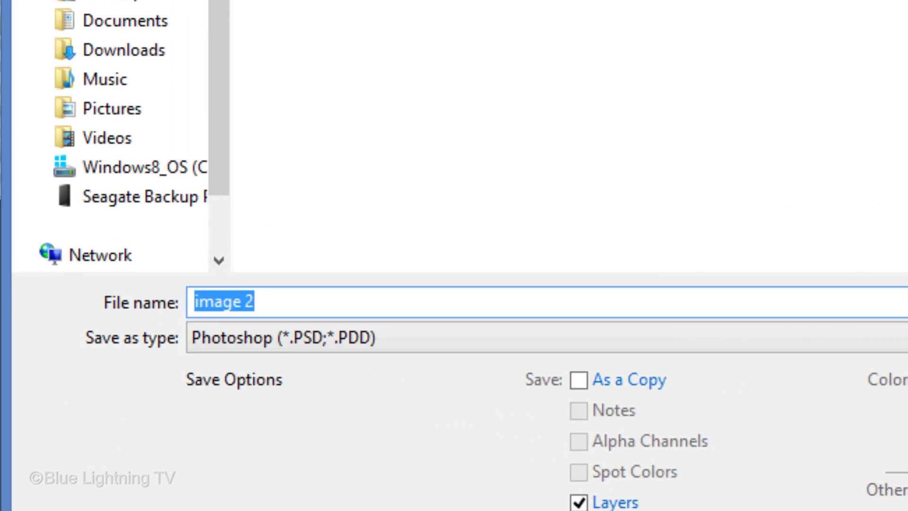
{"action": "type", "text": "Copyright"}
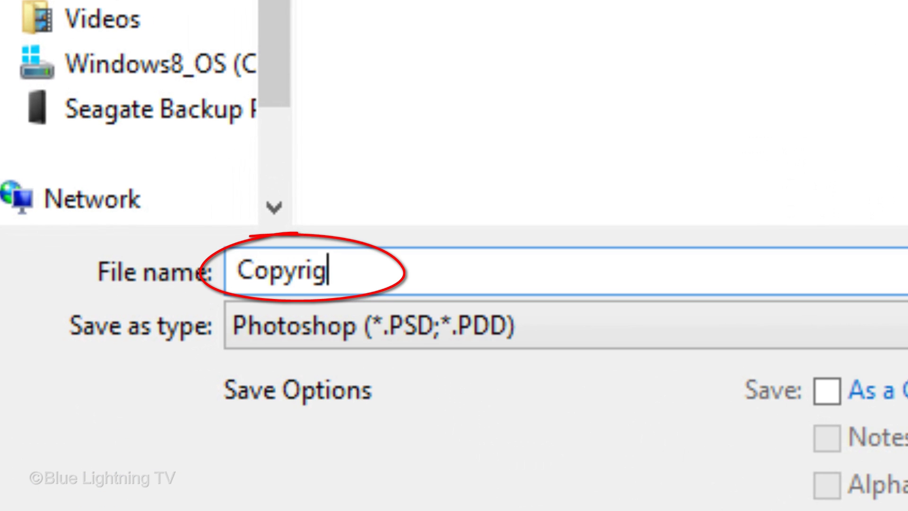
{"action": "left_click", "coordinate": [365, 337]}
{"action": "scroll", "coordinate": [366, 342], "scroll_direction": "down", "scroll_amount": 5}
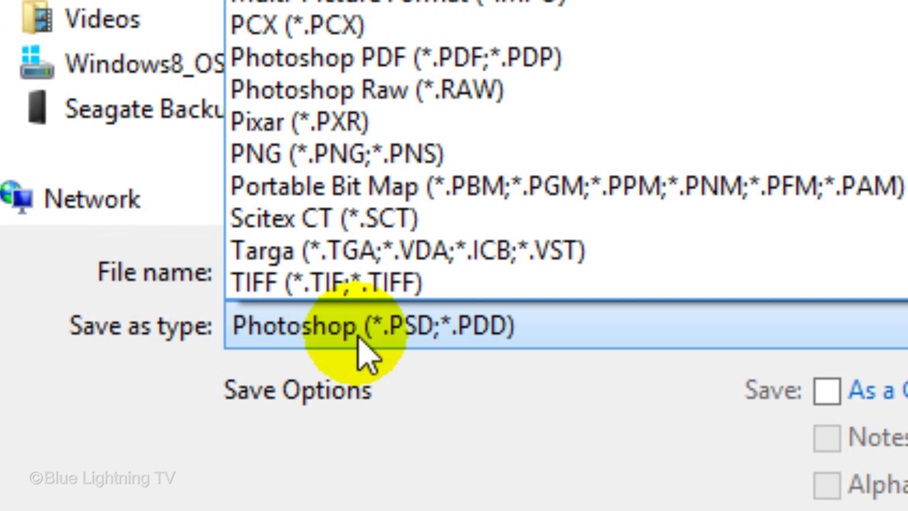
{"action": "left_click", "coordinate": [345, 154]}
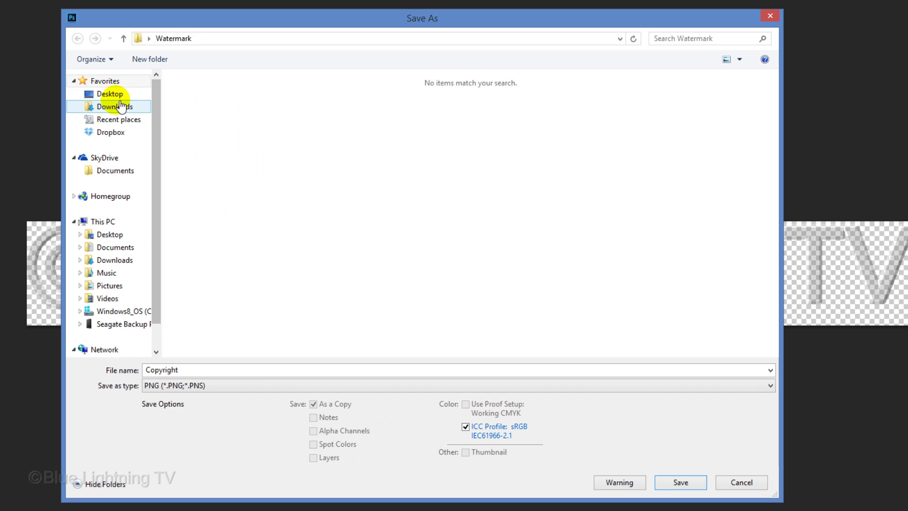
{"action": "left_click", "coordinate": [114, 94]}
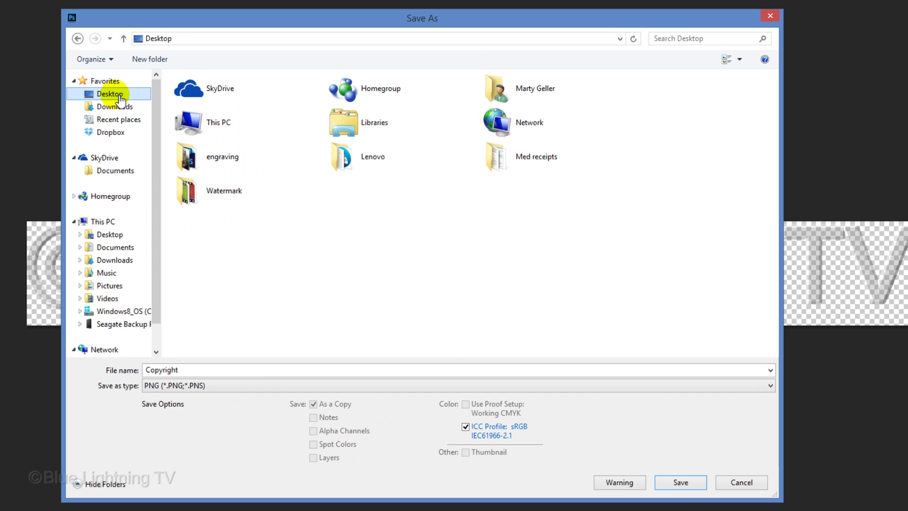
{"action": "left_click", "coordinate": [679, 481]}
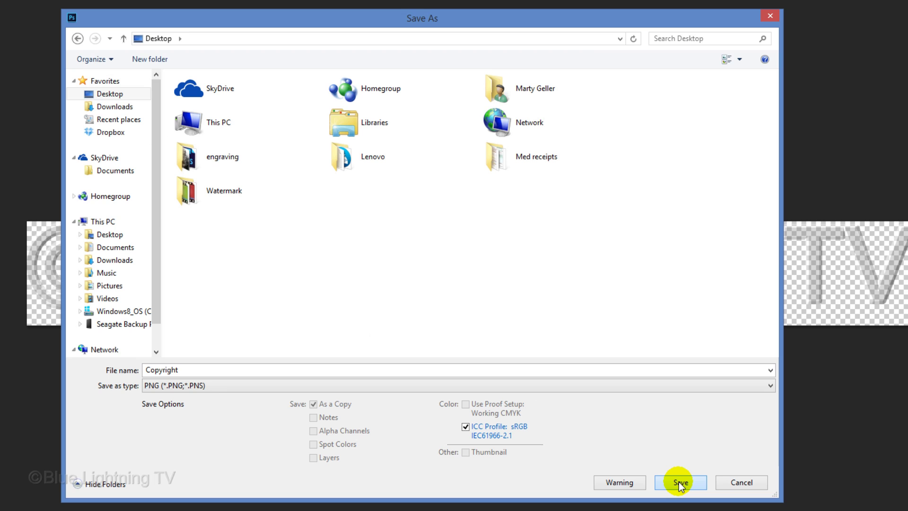